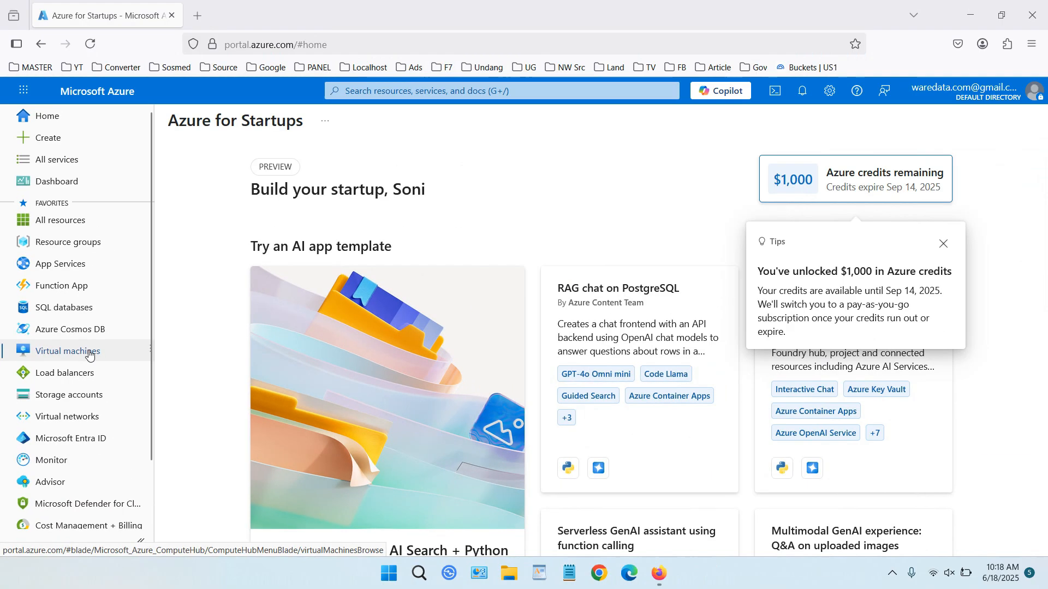
Step: Open the virtual machines service and start creating a virtual machine from presets
click(90, 354)
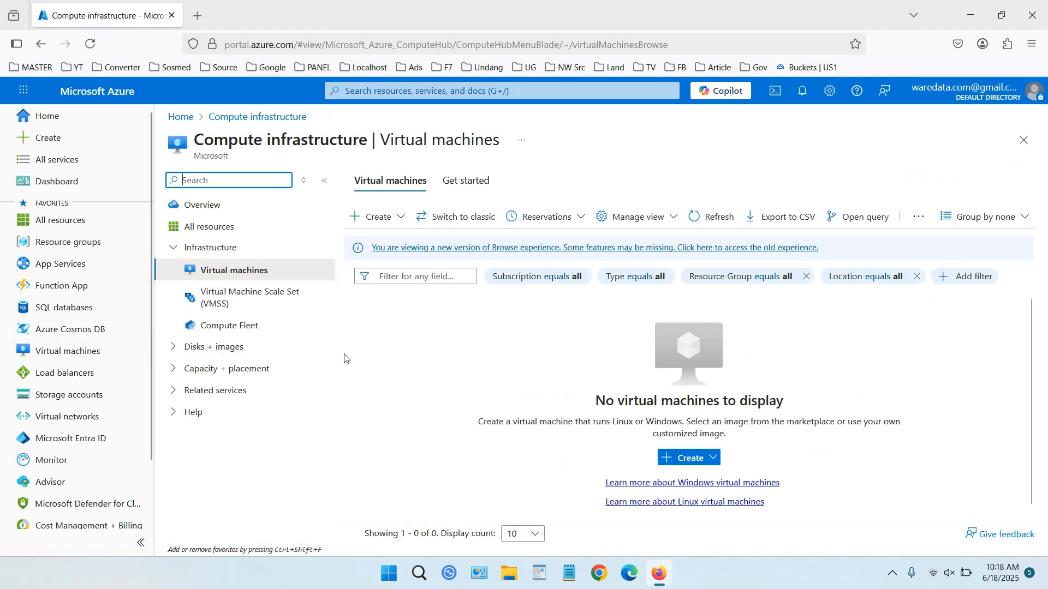
scroll(928, 396, down, 1)
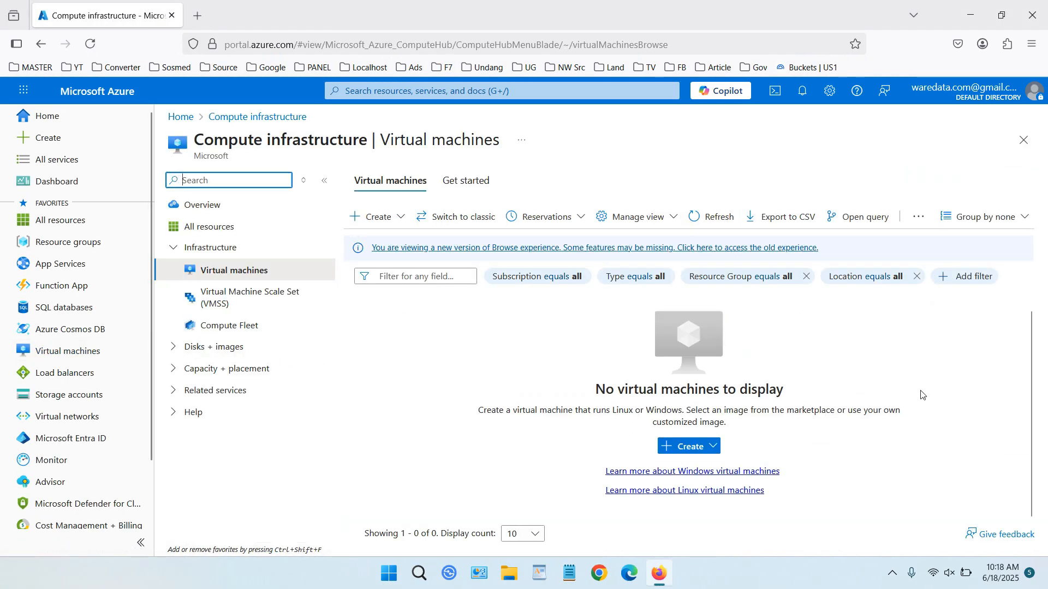
click(703, 450)
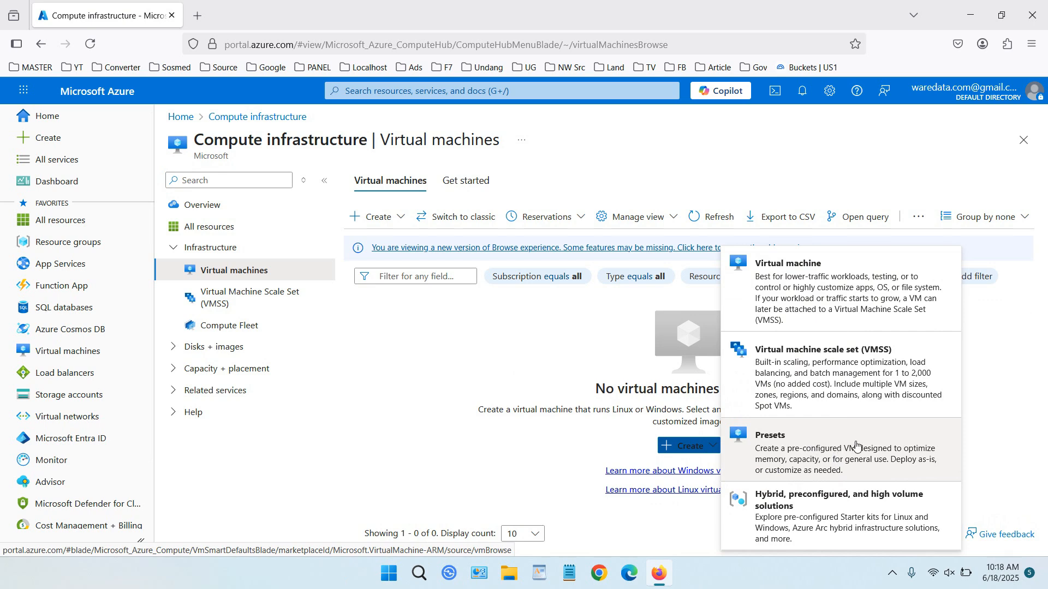
click(842, 445)
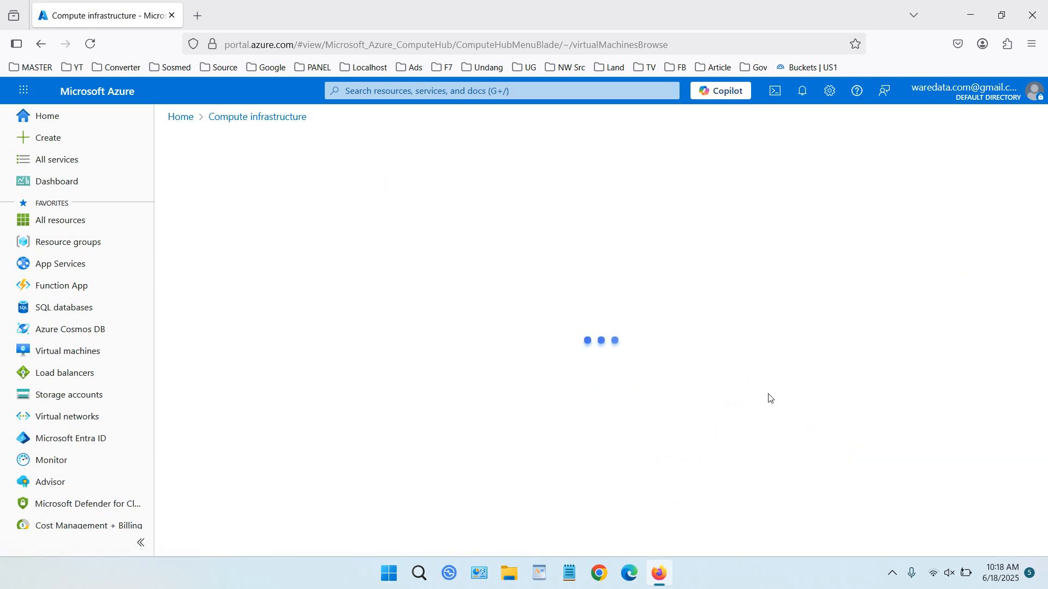
Step: Choose the General purpose (D-Series) workload type and continue to the virtual machine creation form
scroll(708, 314, down, 3)
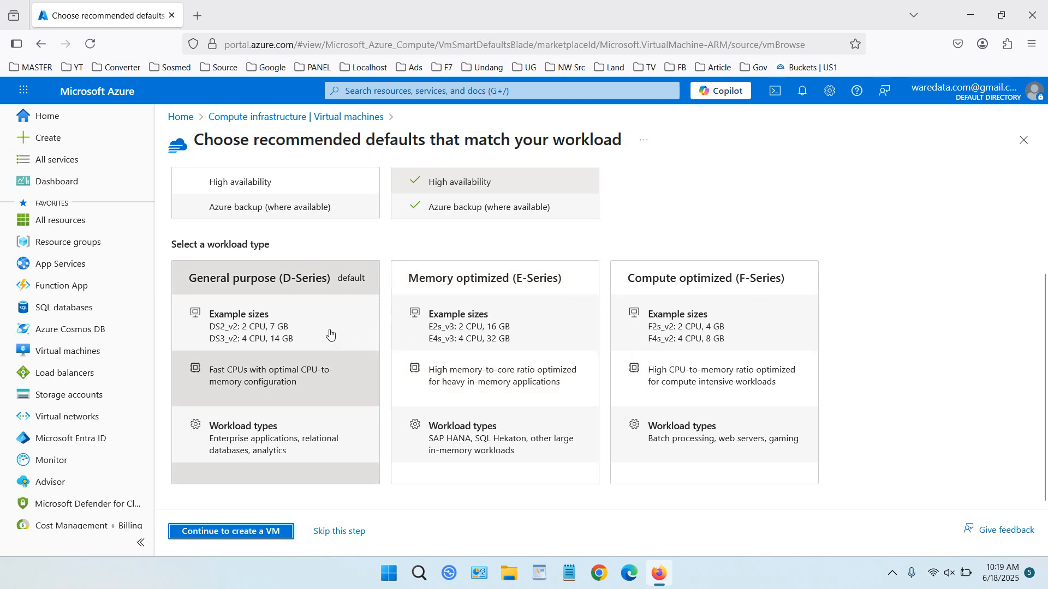
click(304, 316)
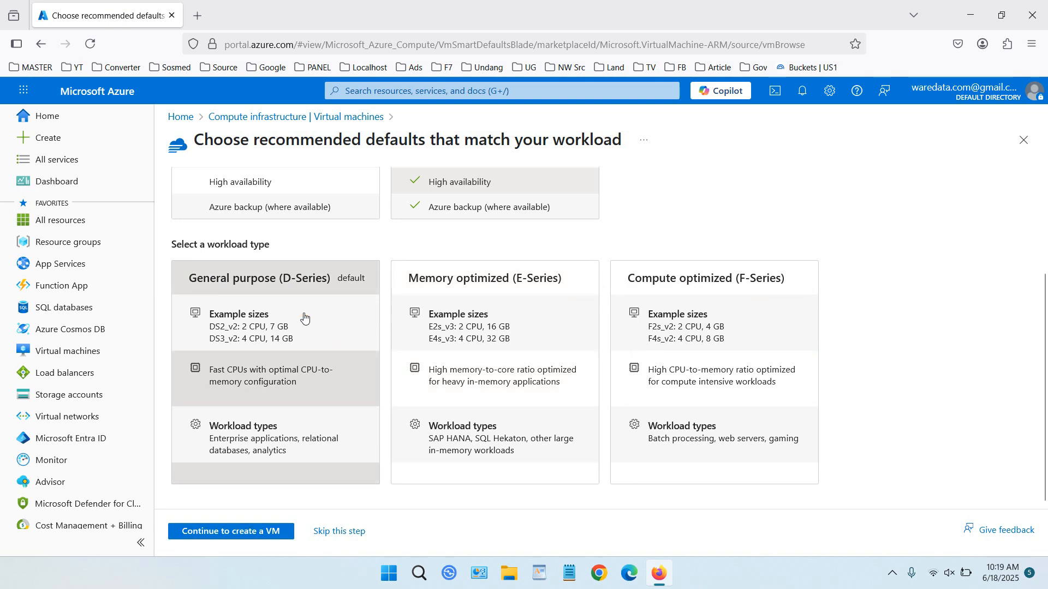
click(262, 535)
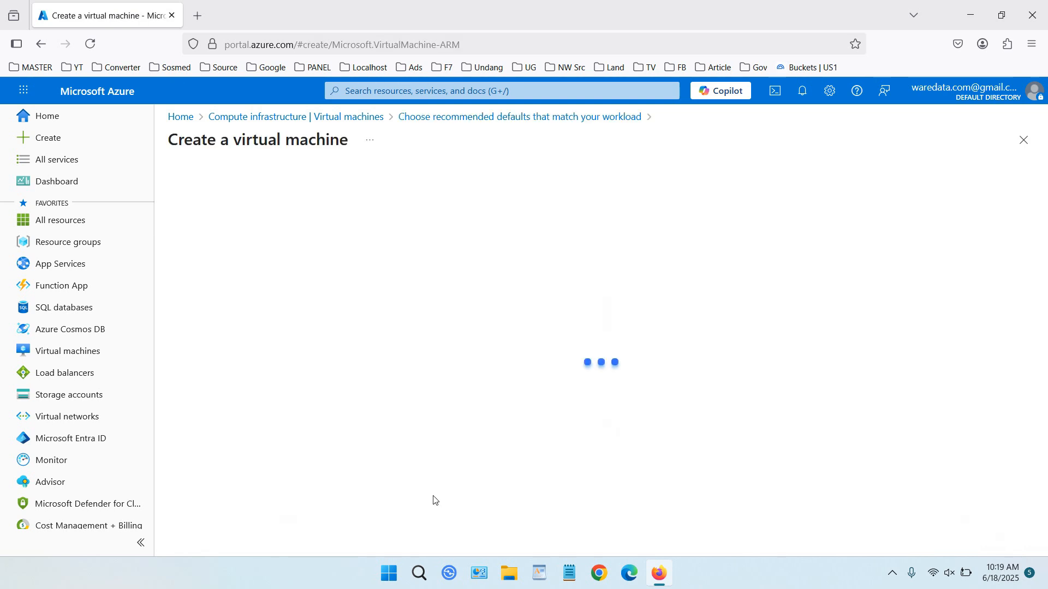
Step: Create a new resource group named WareData for the virtual machine under Azure subscription 1
scroll(502, 406, down, 2)
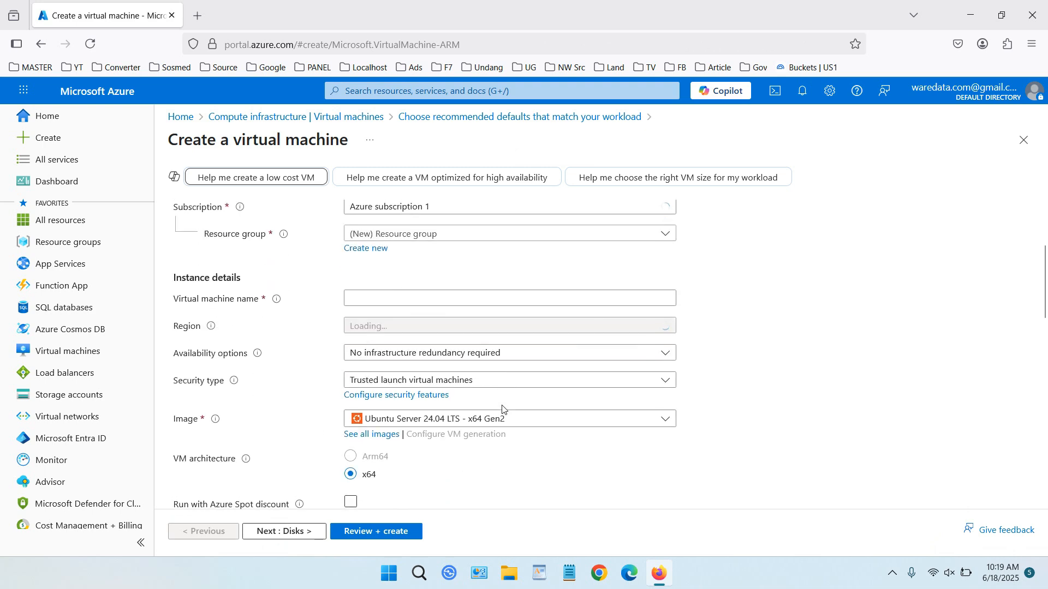
scroll(502, 406, up, 1)
mouse_move(235, 280)
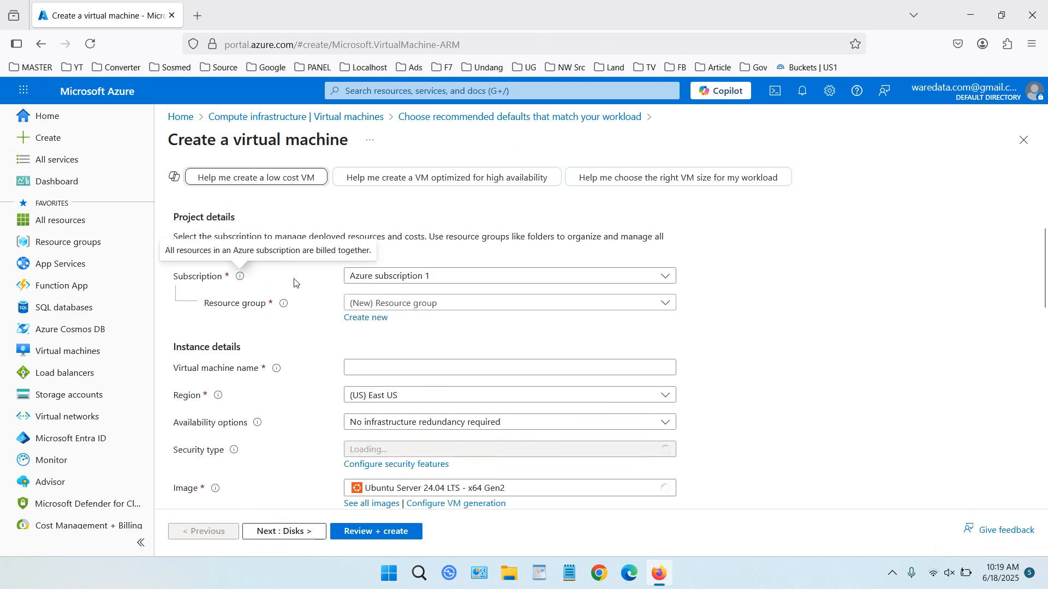
click(471, 280)
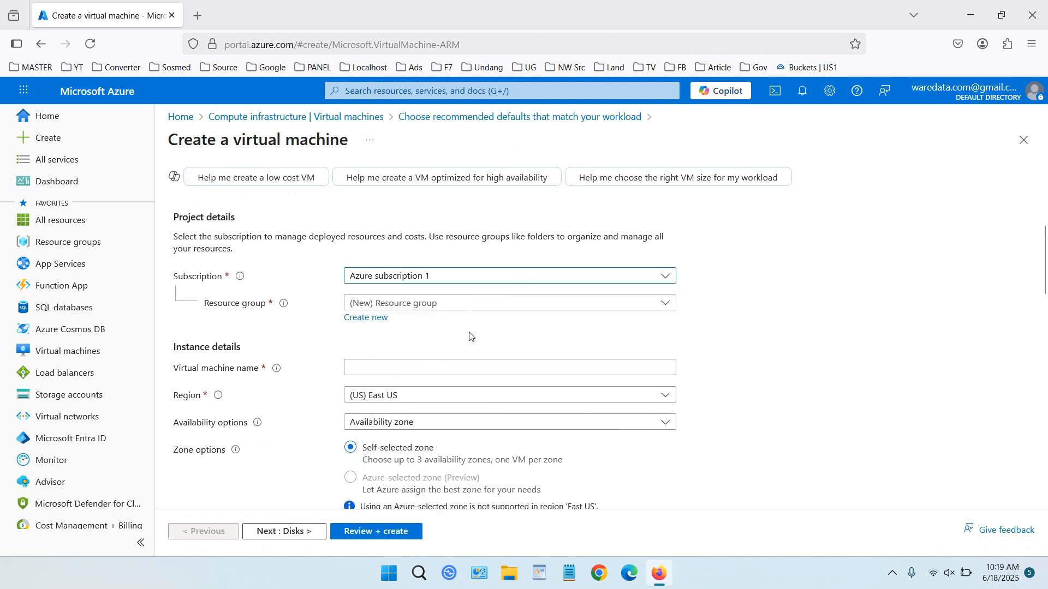
click(446, 304)
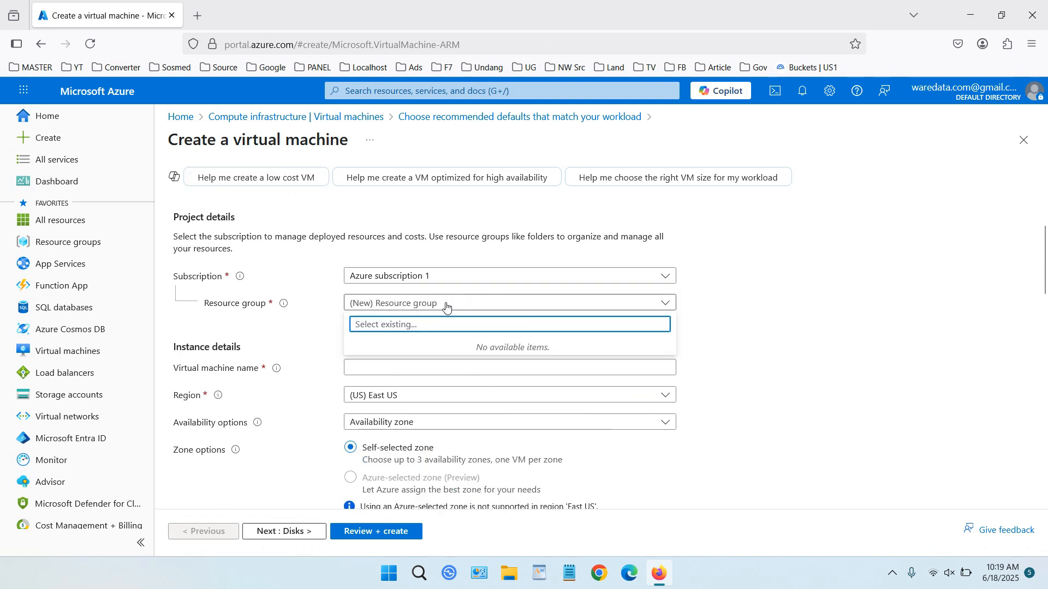
click(704, 304)
click(366, 321)
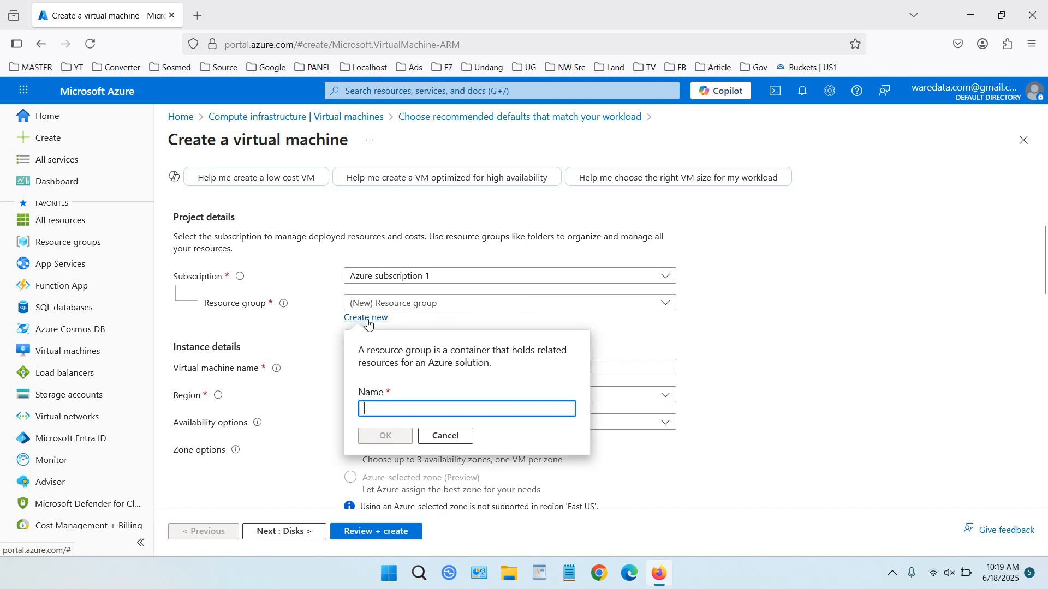
text(W)
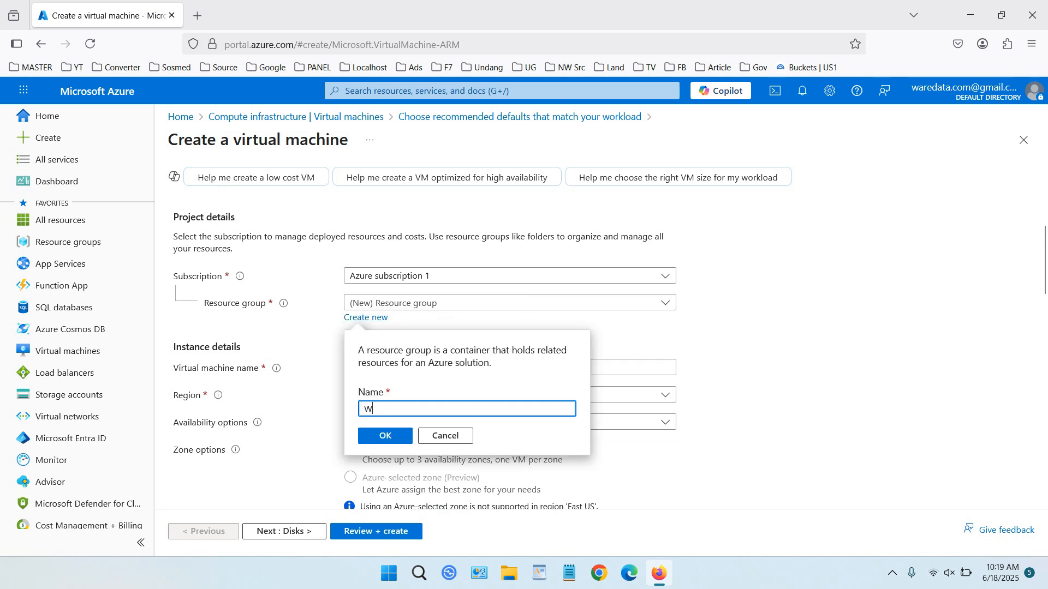
text(areData)
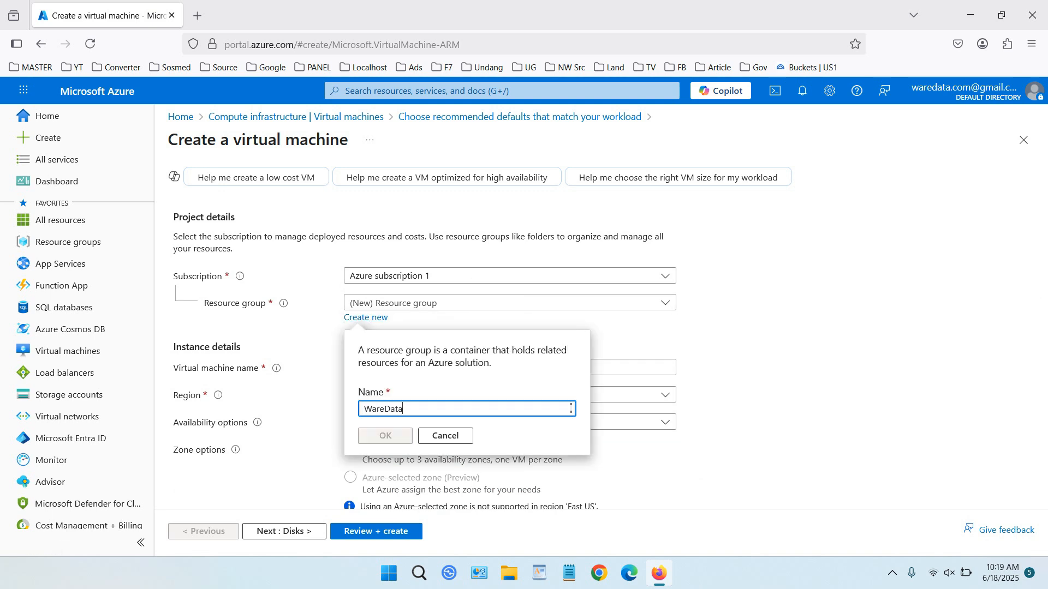
click(385, 437)
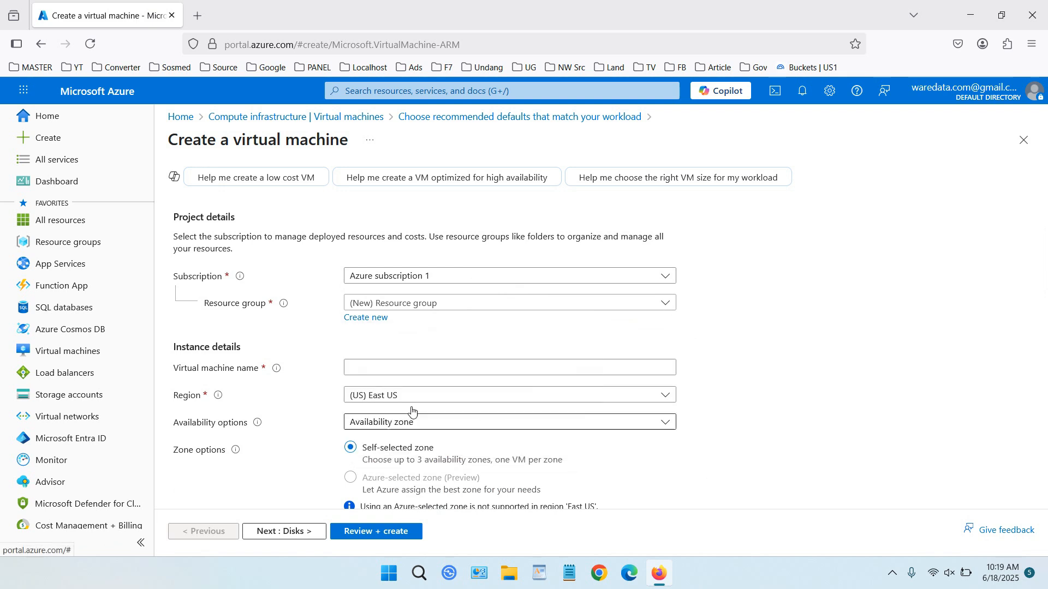
Step: Name the virtual machine waredatacom and keep (US) East US as its region
scroll(531, 326, down, 1)
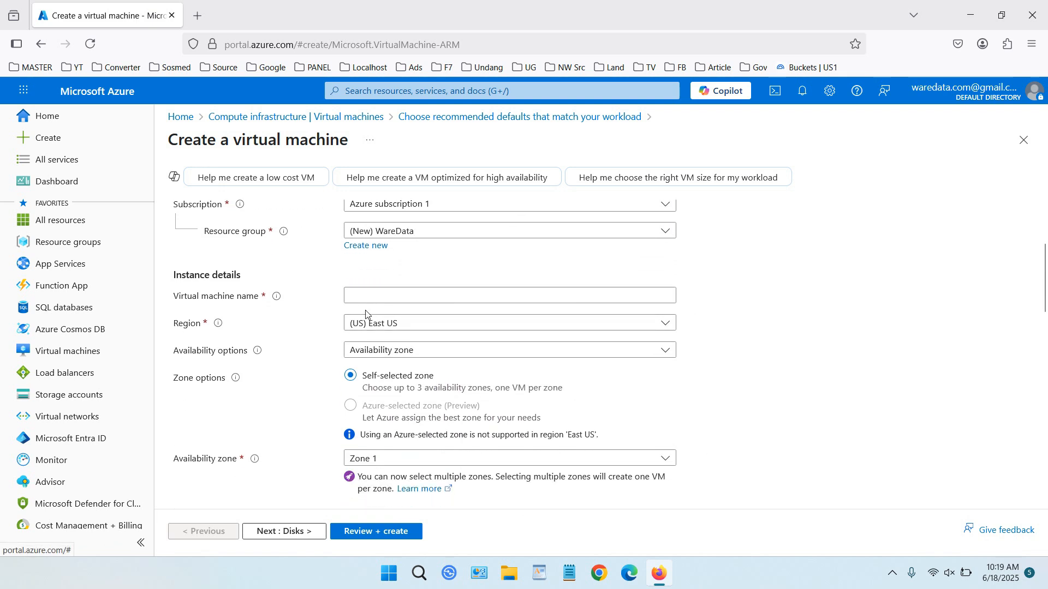
mouse_move(277, 298)
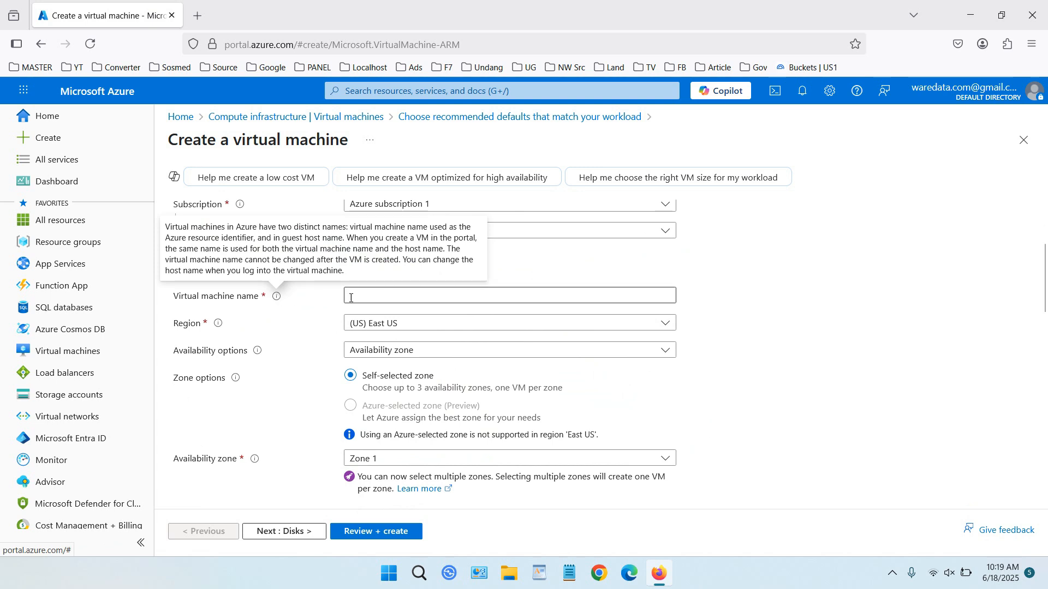
click(374, 297)
text(waredatacom)
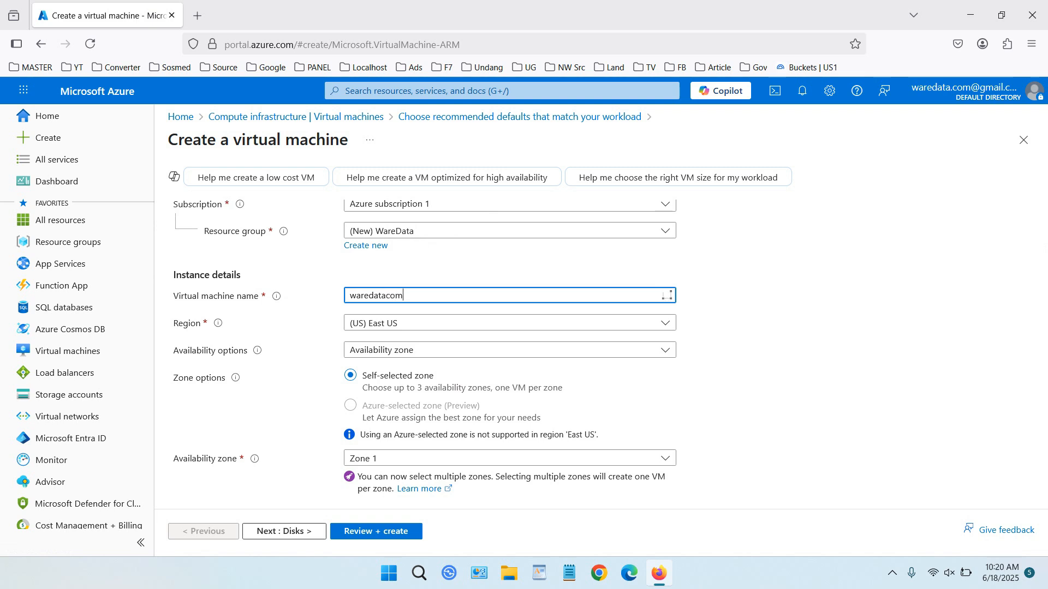
click(422, 328)
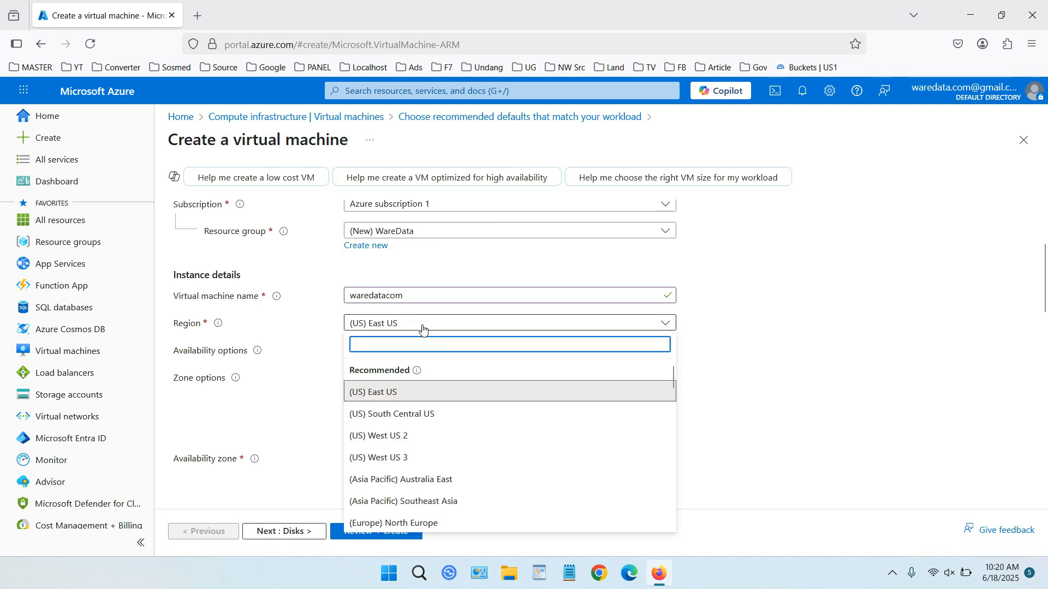
click(423, 327)
Step: Set the security type to Standard and choose the Ubuntu Server 24.04 LTS - x64 Gen2 image
scroll(429, 349, down, 1)
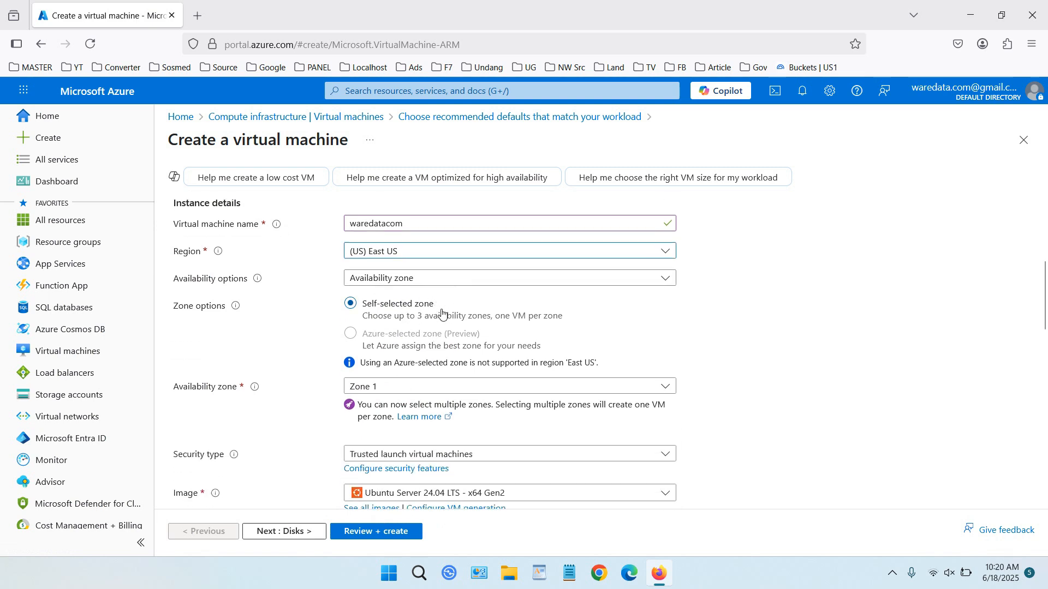
scroll(490, 321, down, 1)
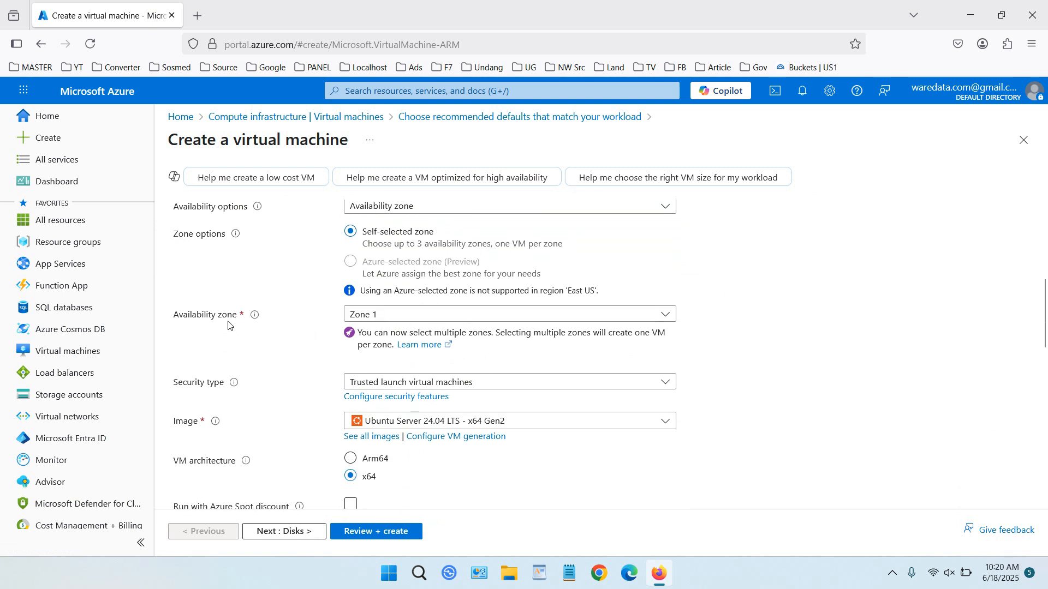
click(428, 317)
click(428, 319)
scroll(704, 333, down, 5)
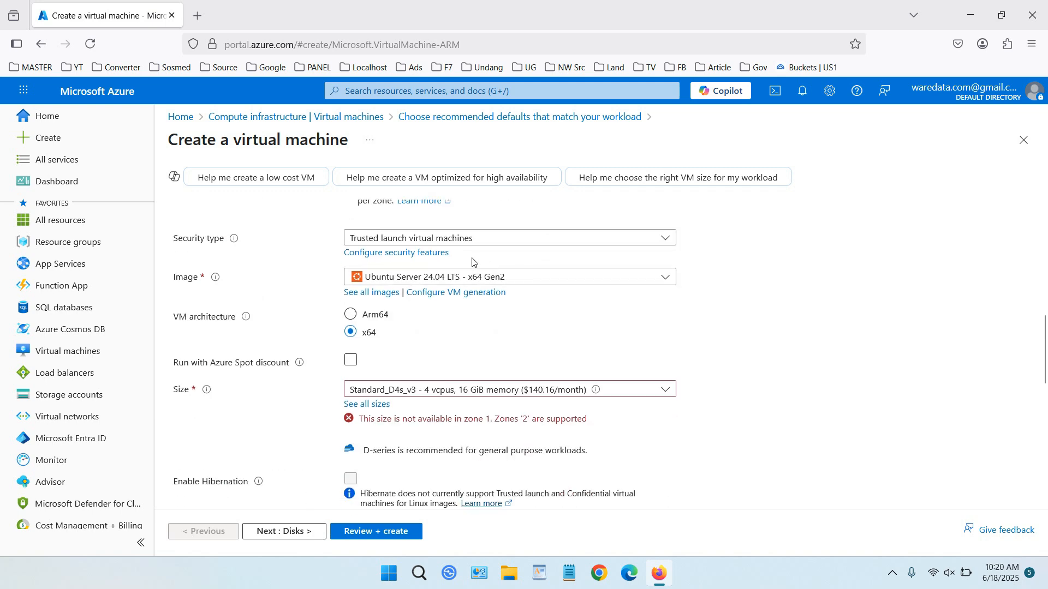
click(501, 240)
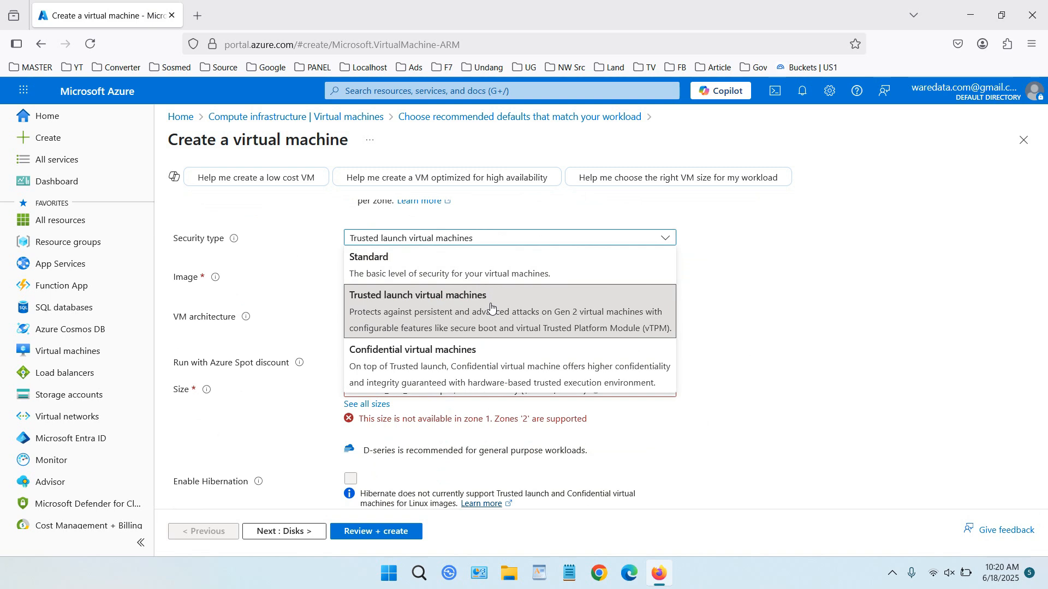
click(492, 274)
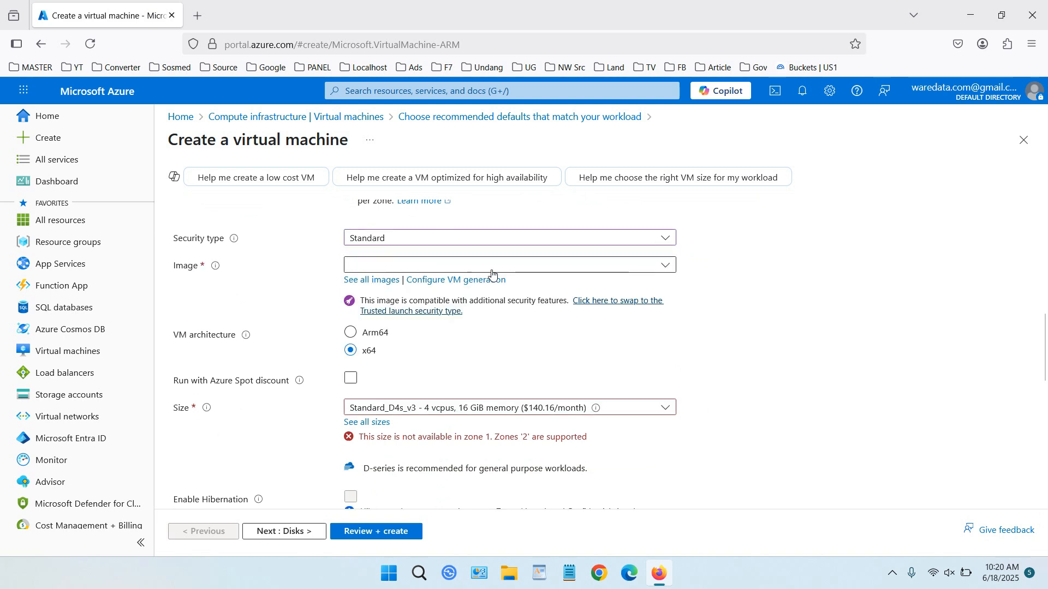
click(555, 265)
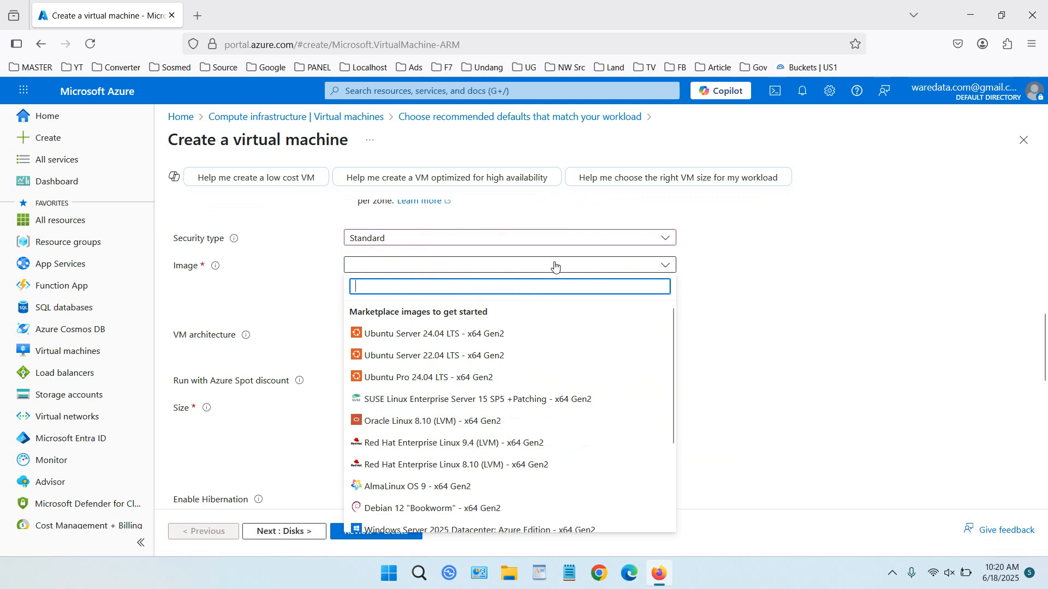
click(555, 341)
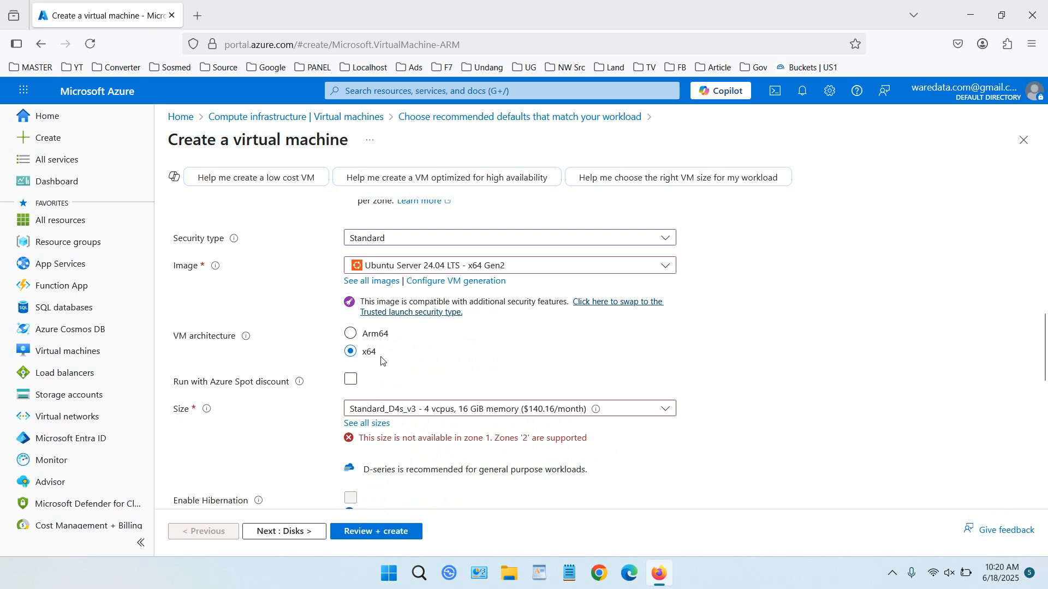
Step: Change the availability zone selection so that only Zone 2 is selected
scroll(441, 360, down, 3)
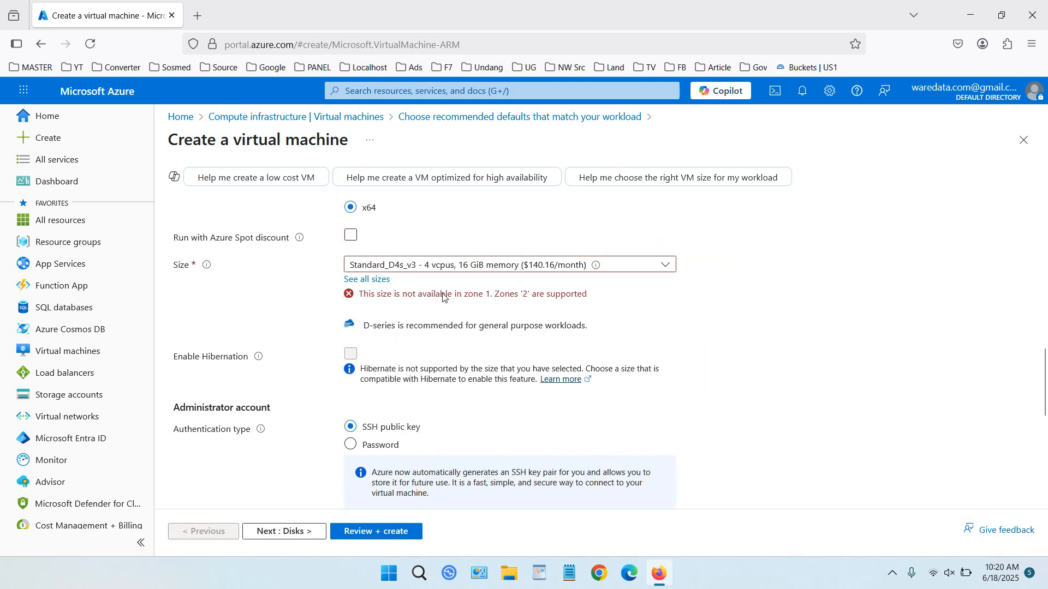
scroll(499, 307, up, 7)
scroll(498, 304, down, 3)
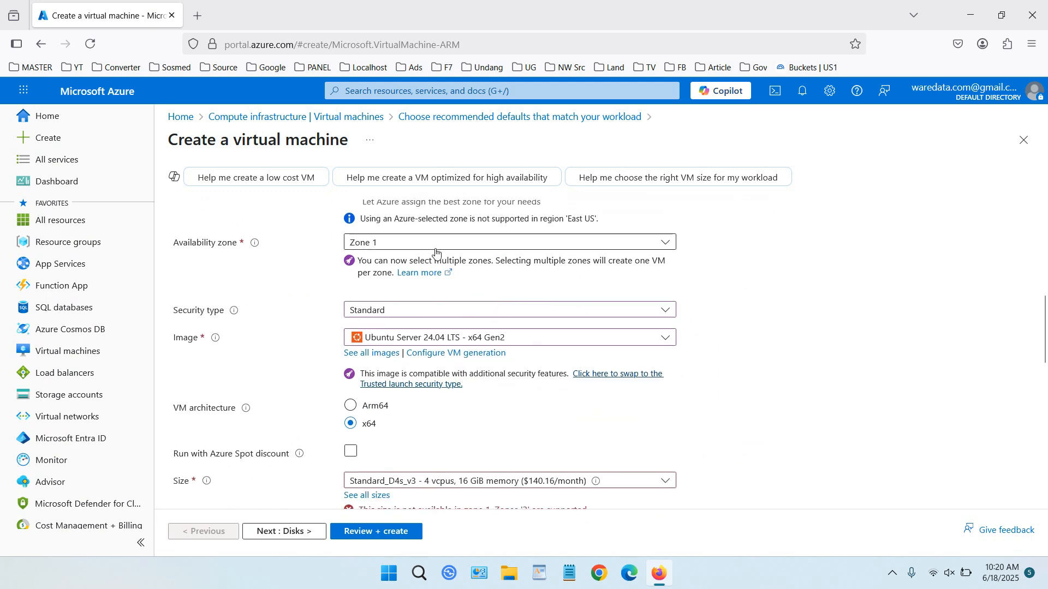
click(415, 243)
click(356, 282)
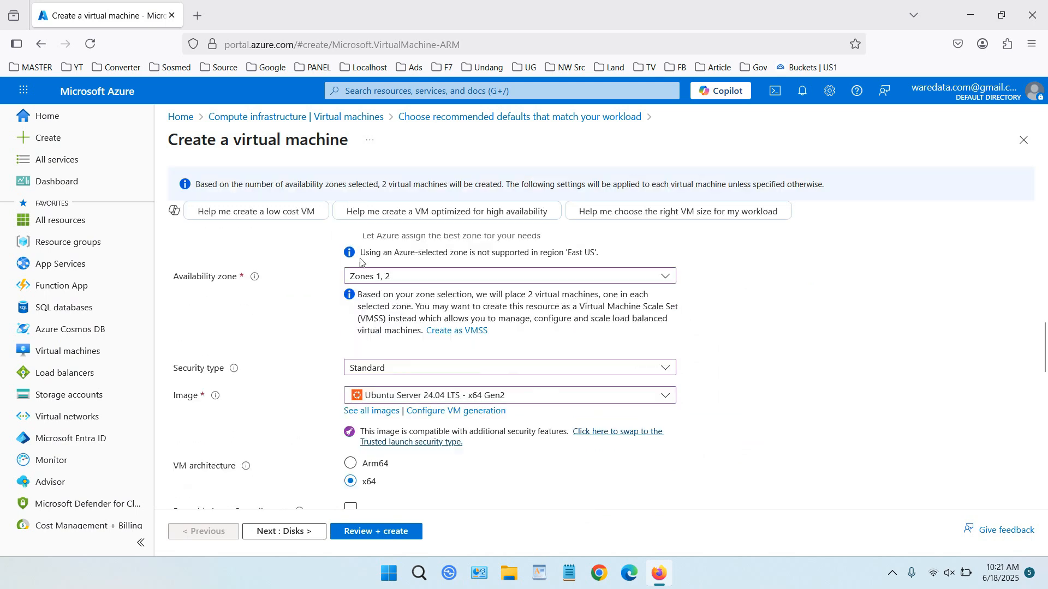
click(366, 277)
click(355, 294)
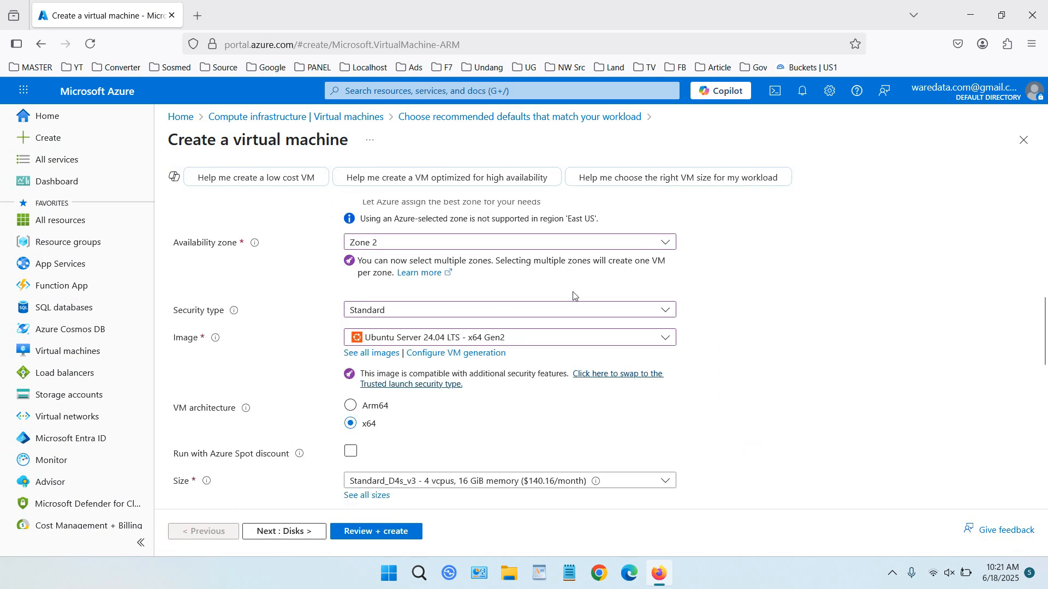
Step: Check the offered virtual machine sizes and the administrator account's authentication settings
scroll(728, 304, down, 4)
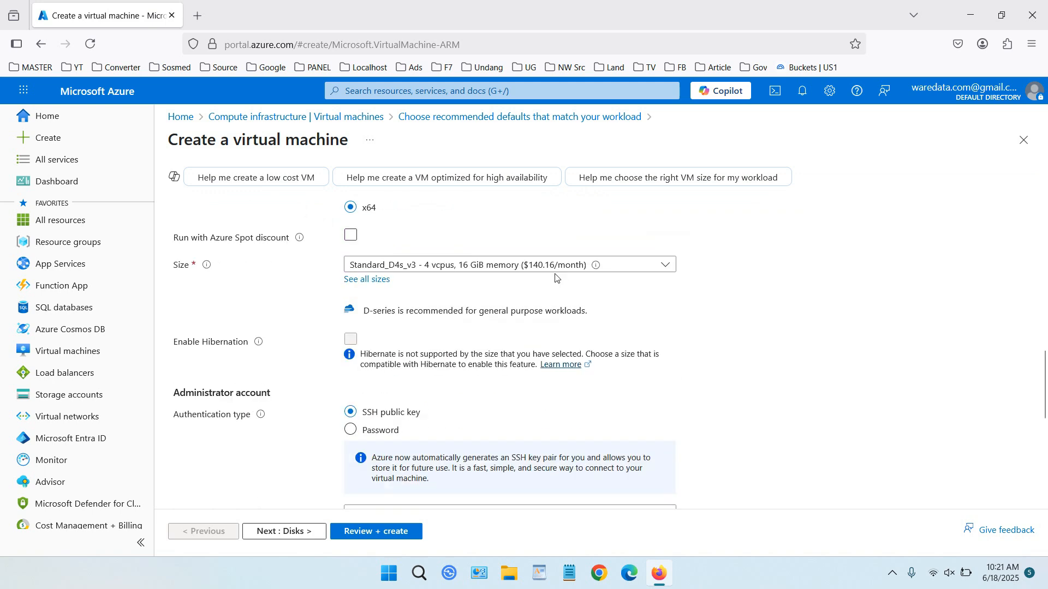
click(599, 266)
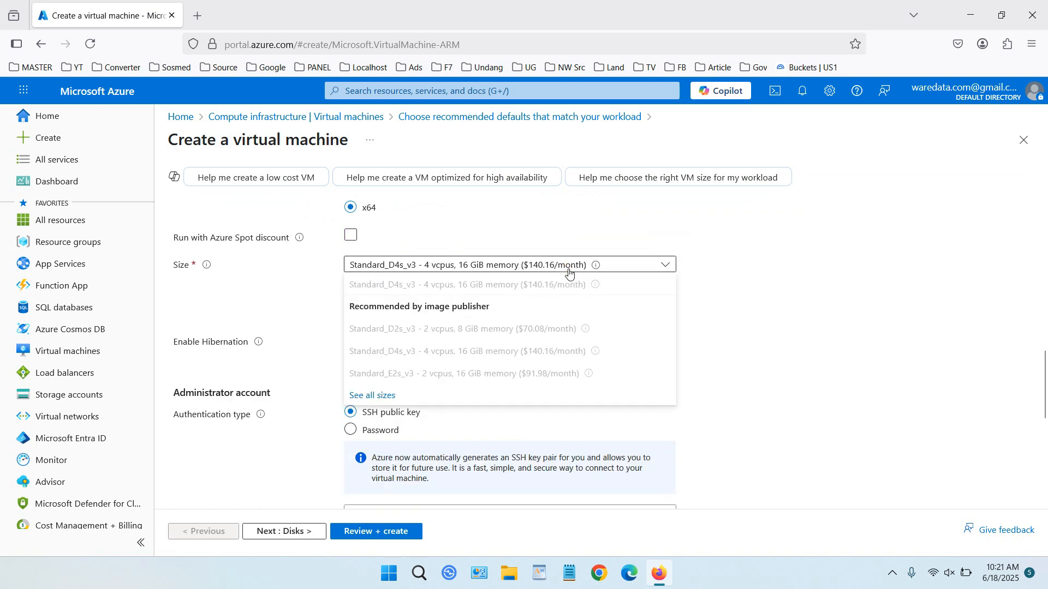
click(729, 272)
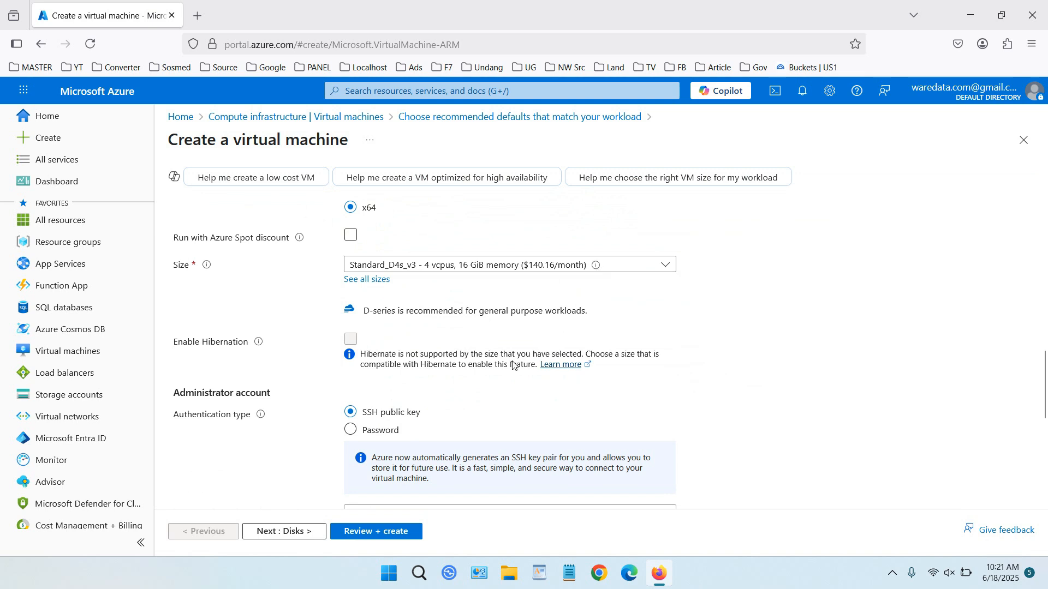
scroll(349, 343, down, 1)
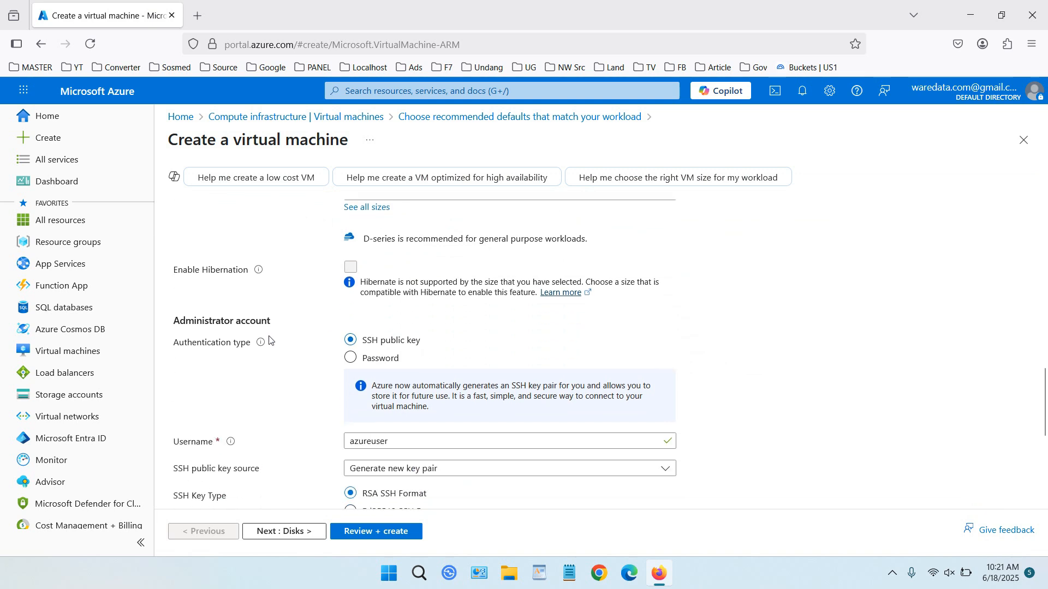
scroll(482, 353, down, 1)
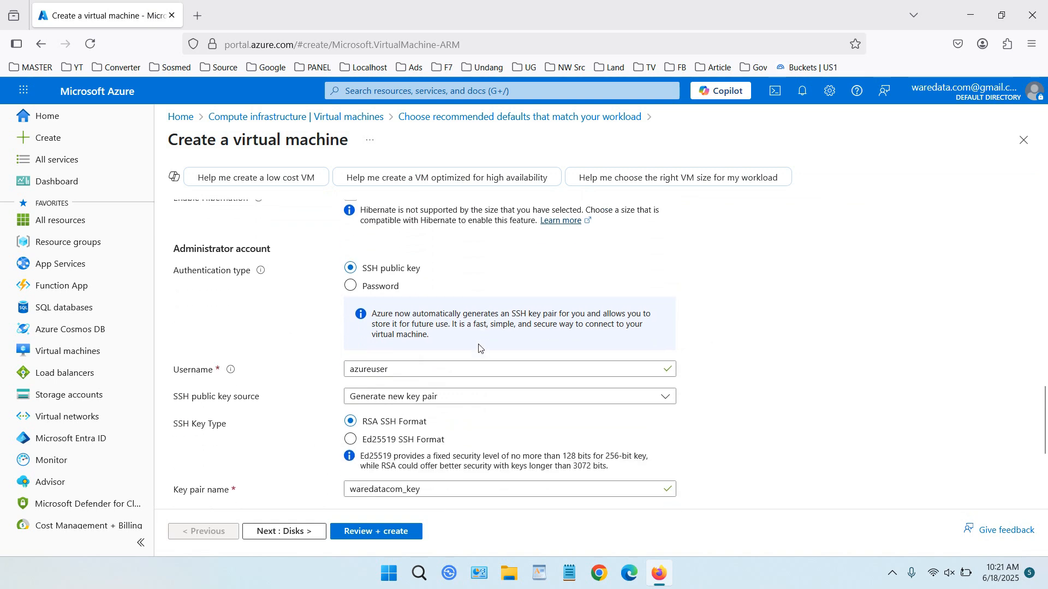
Step: Switch the administrator account to password authentication and enter its username, password and password confirmation
click(350, 287)
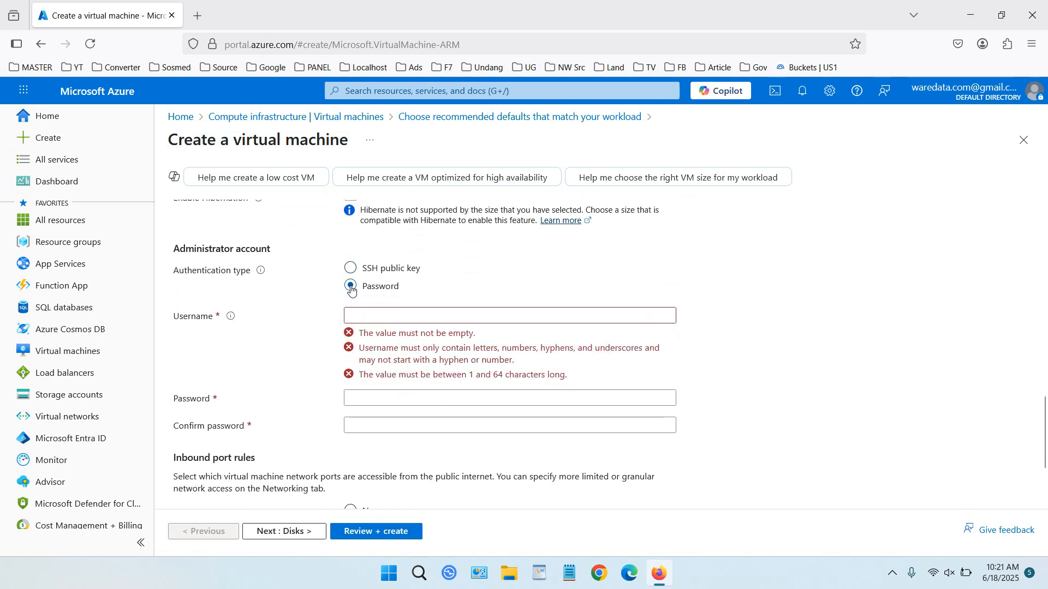
scroll(523, 308, down, 1)
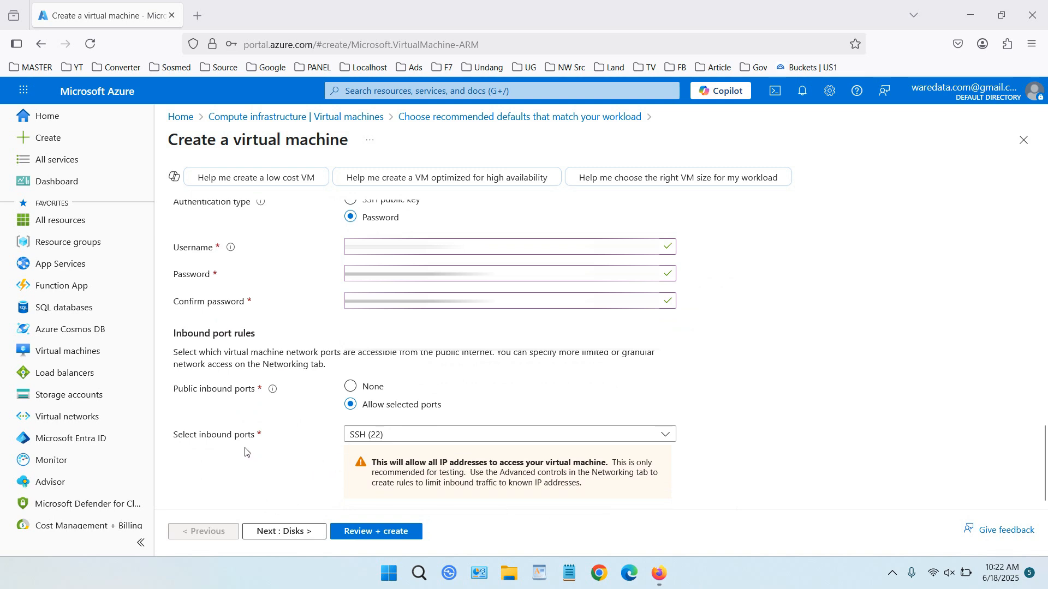
Step: Proceed to the disk settings and set the OS disk size to 64 GiB (P6)
click(314, 538)
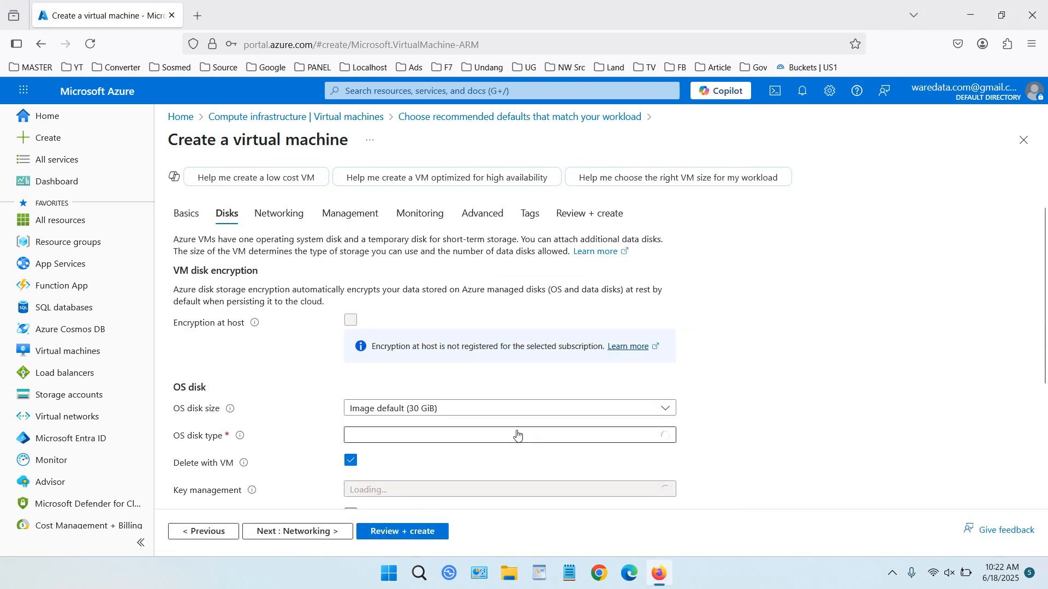
scroll(642, 361, down, 3)
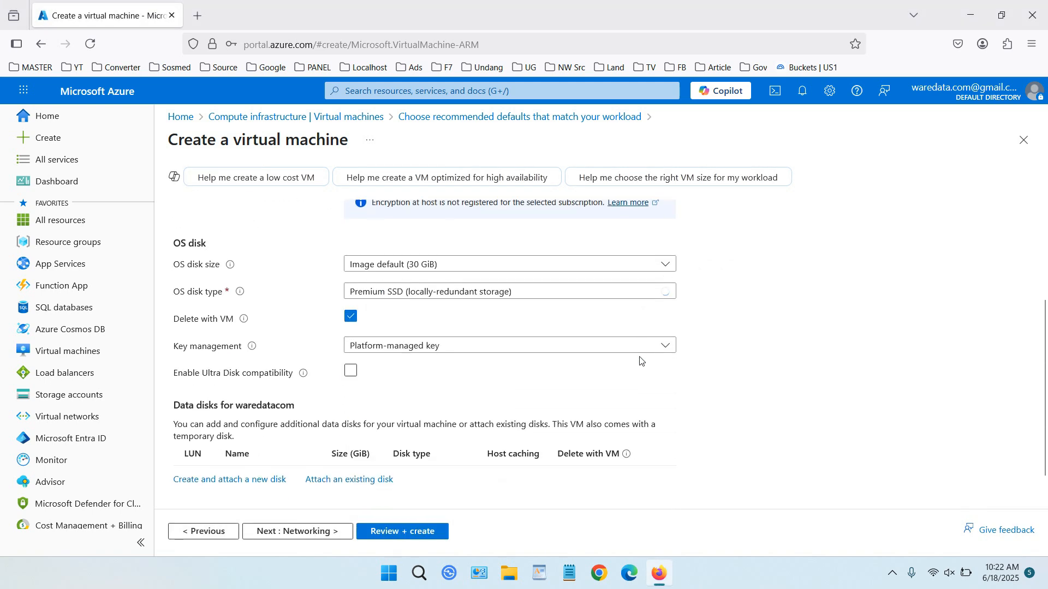
click(517, 273)
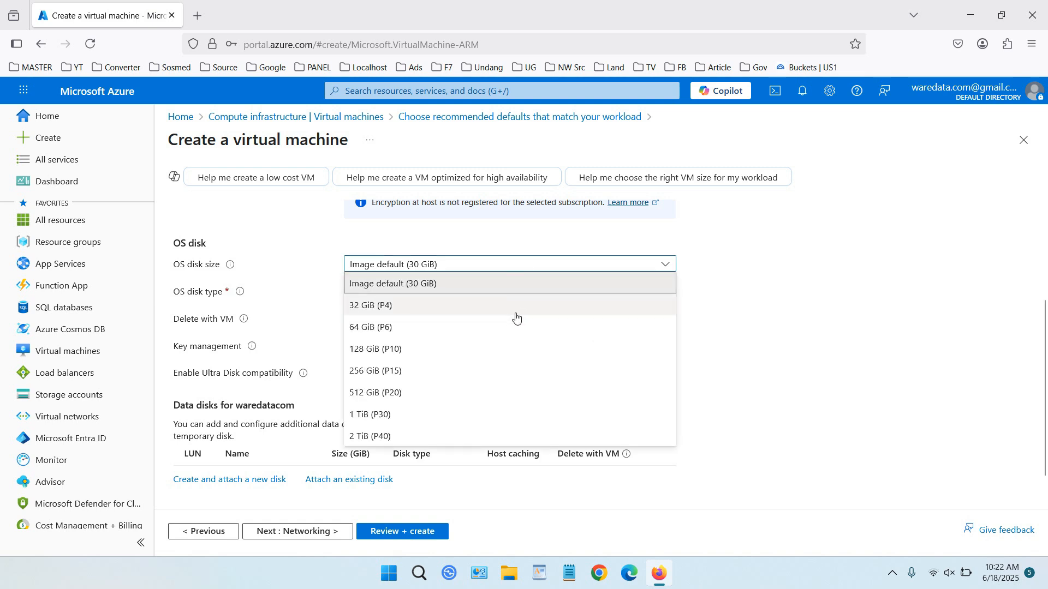
click(517, 327)
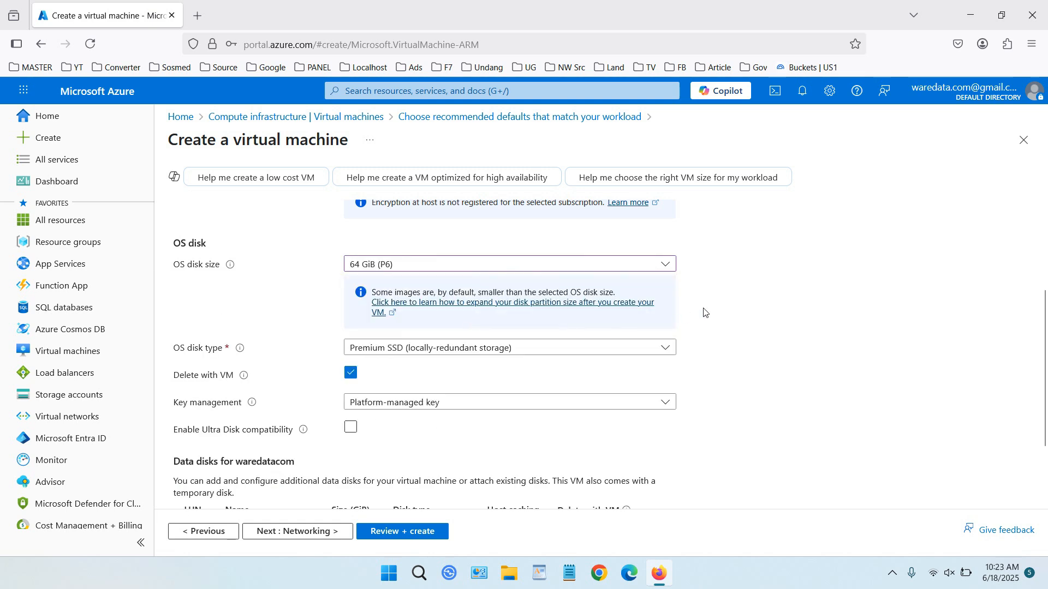
Step: Check the OS disk type and key management options, keeping Premium SSD (locally-redundant storage) and Platform-managed key
scroll(703, 312, down, 1)
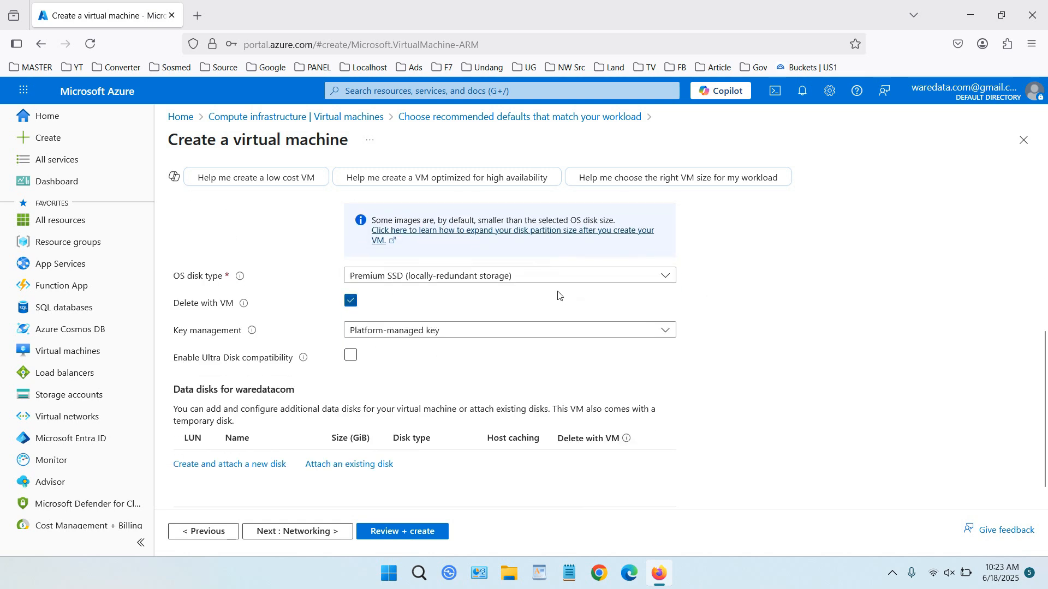
click(538, 279)
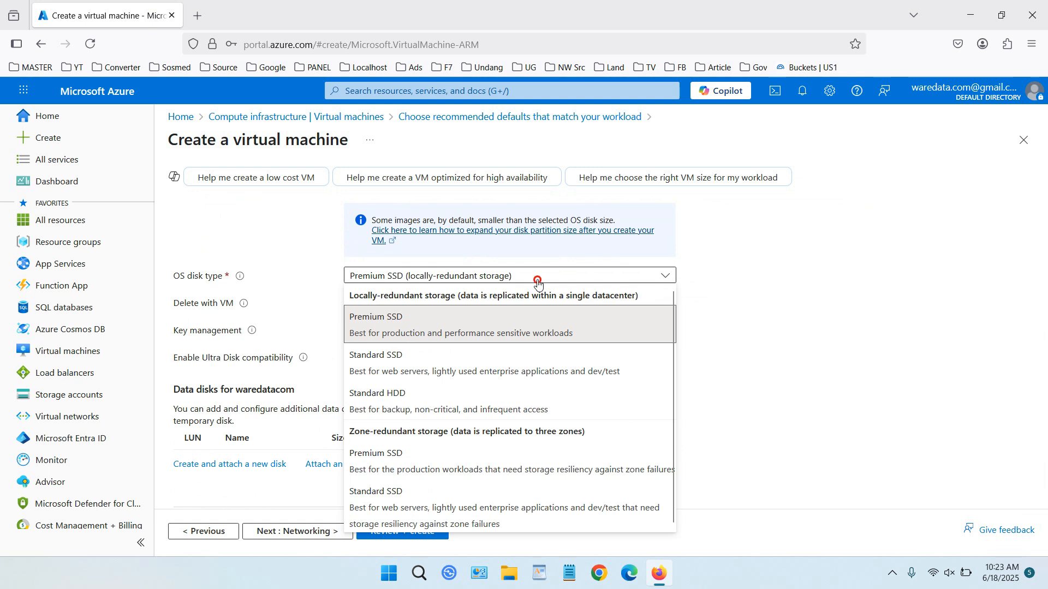
click(537, 281)
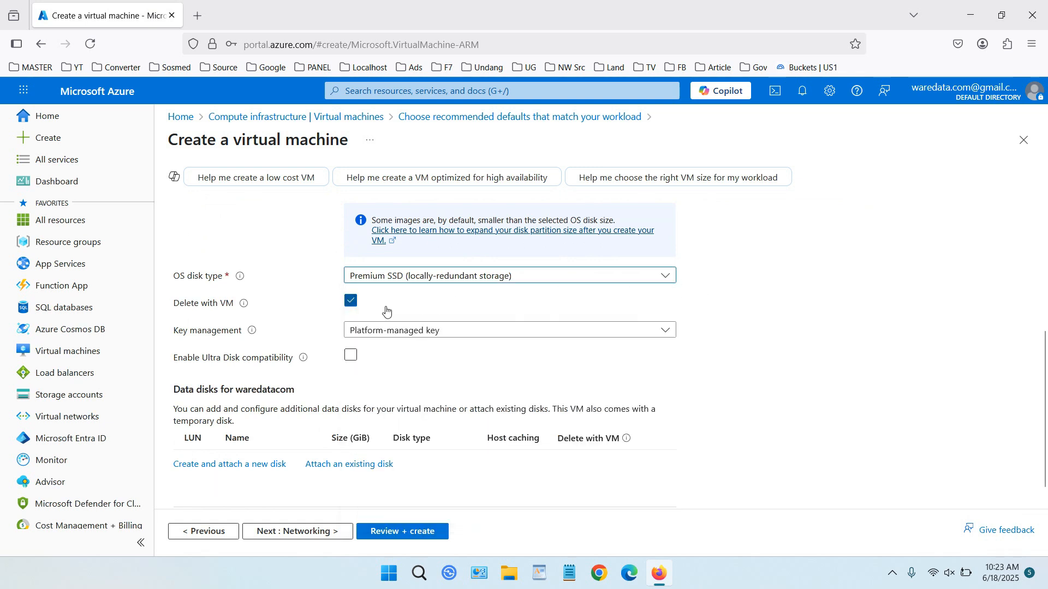
scroll(442, 319, down, 1)
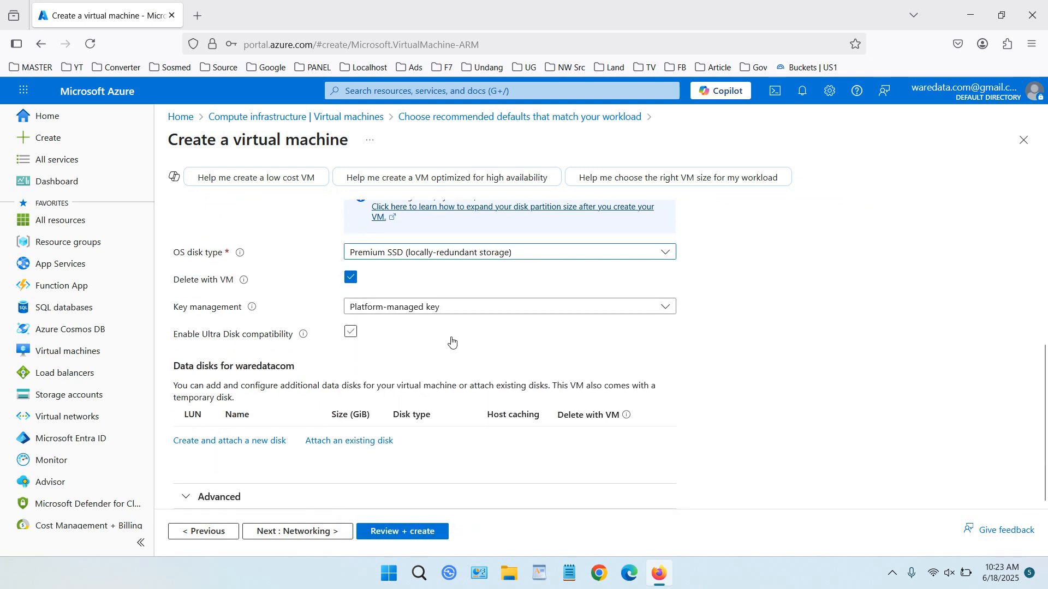
click(482, 307)
click(483, 310)
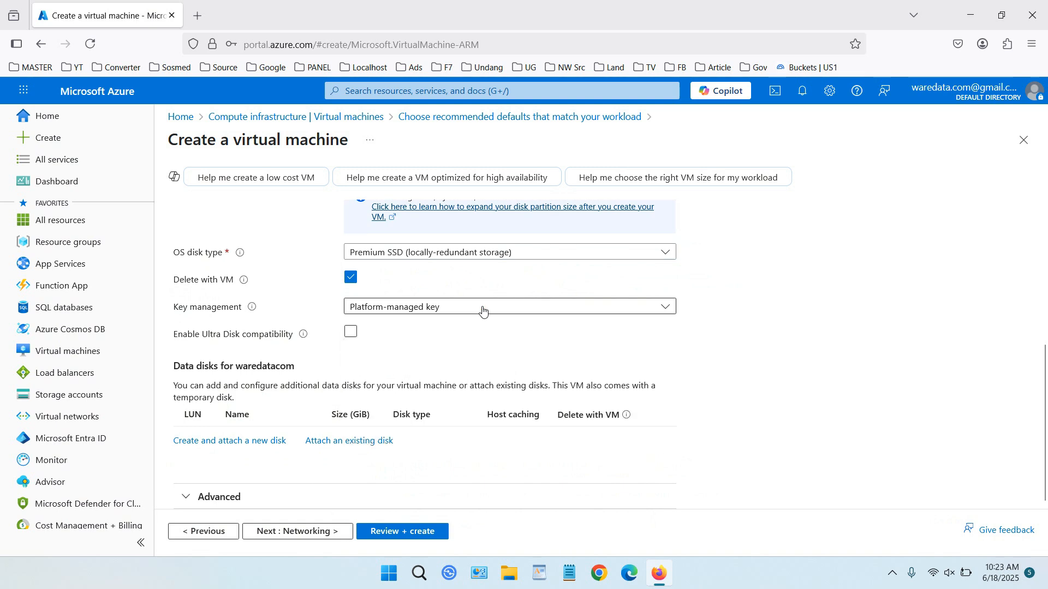
Step: Proceed to the networking settings and review the network interface, inbound port and load balancing options
click(331, 531)
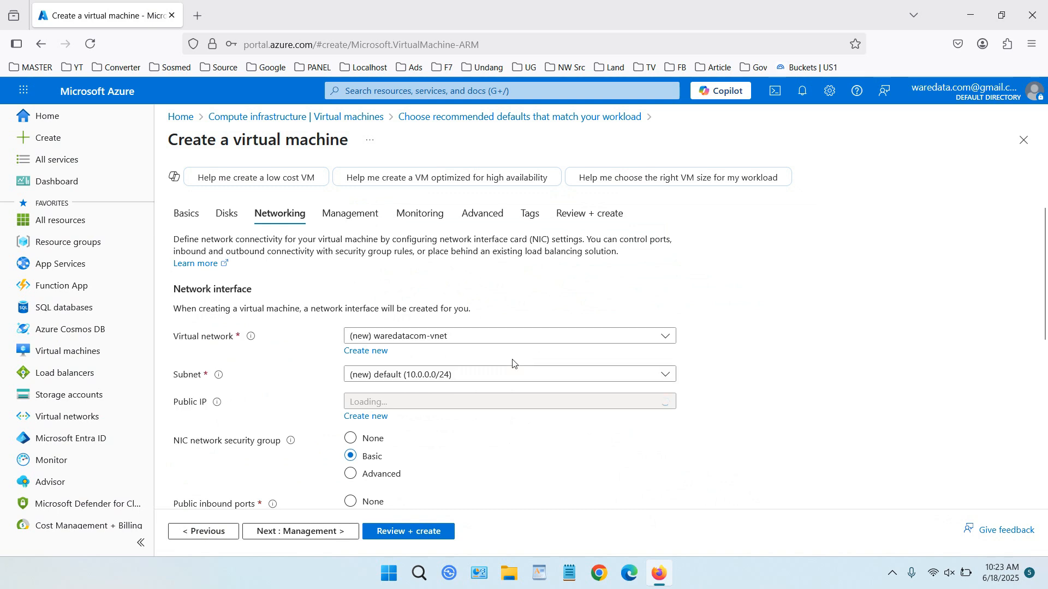
scroll(513, 363, down, 3)
scroll(473, 327, down, 2)
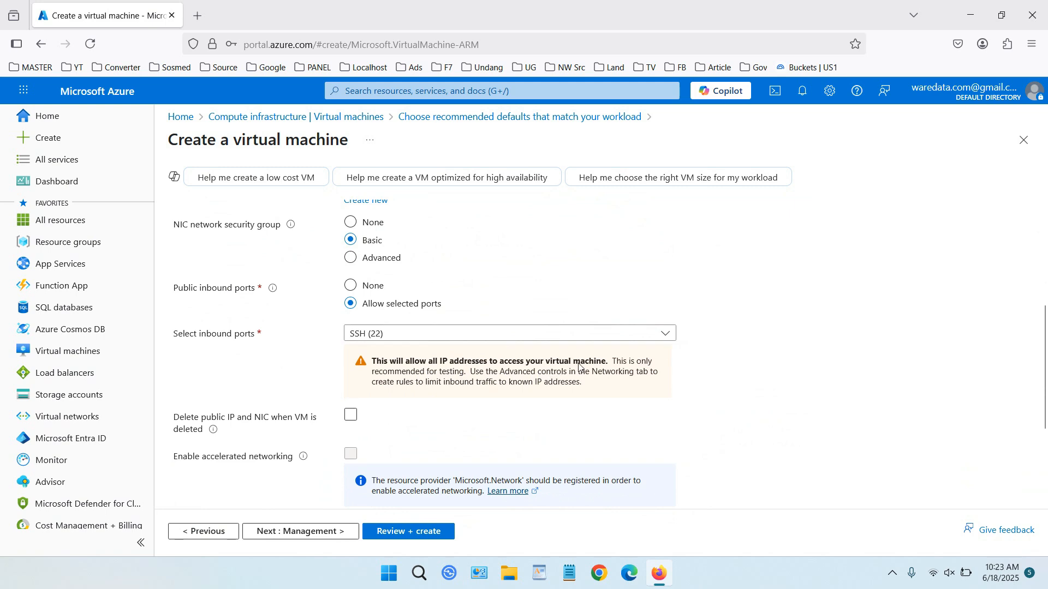
scroll(573, 369, down, 4)
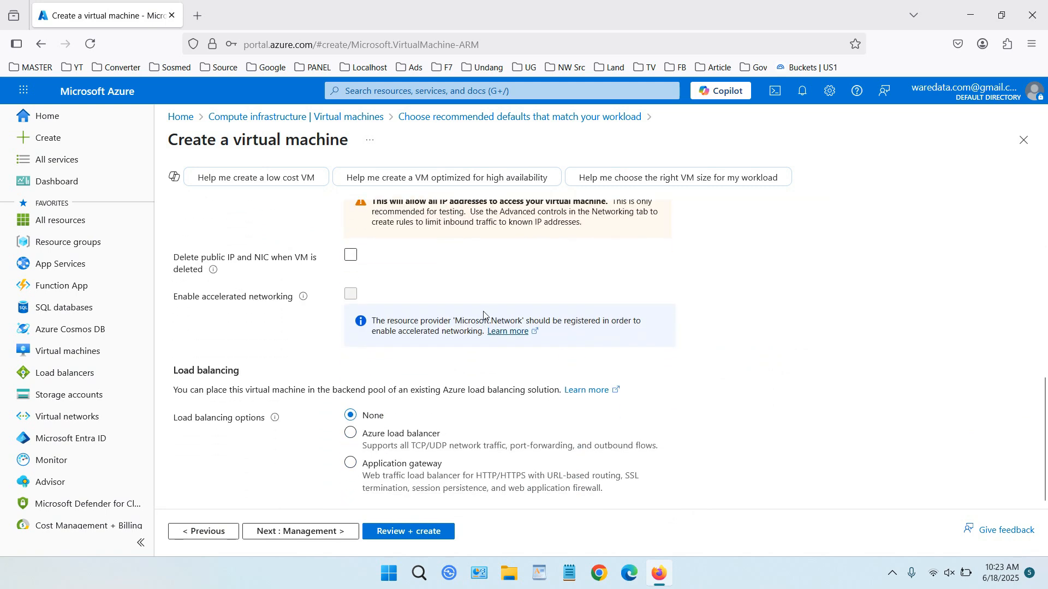
scroll(484, 317, up, 3)
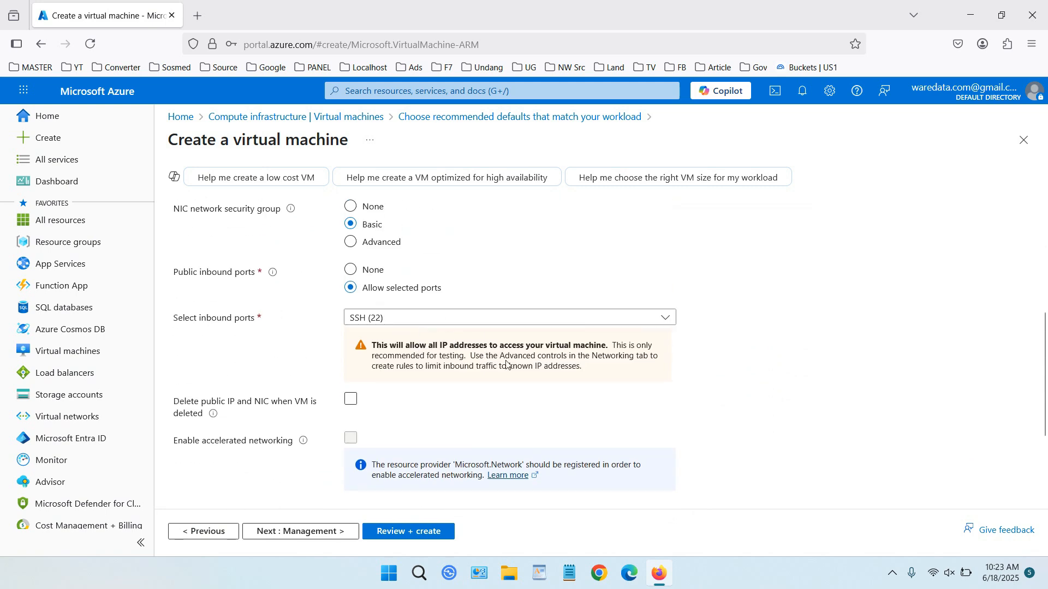
scroll(455, 355, down, 3)
Step: Validate and create the virtual machine, and open its resource page once the deployment finishes
click(430, 537)
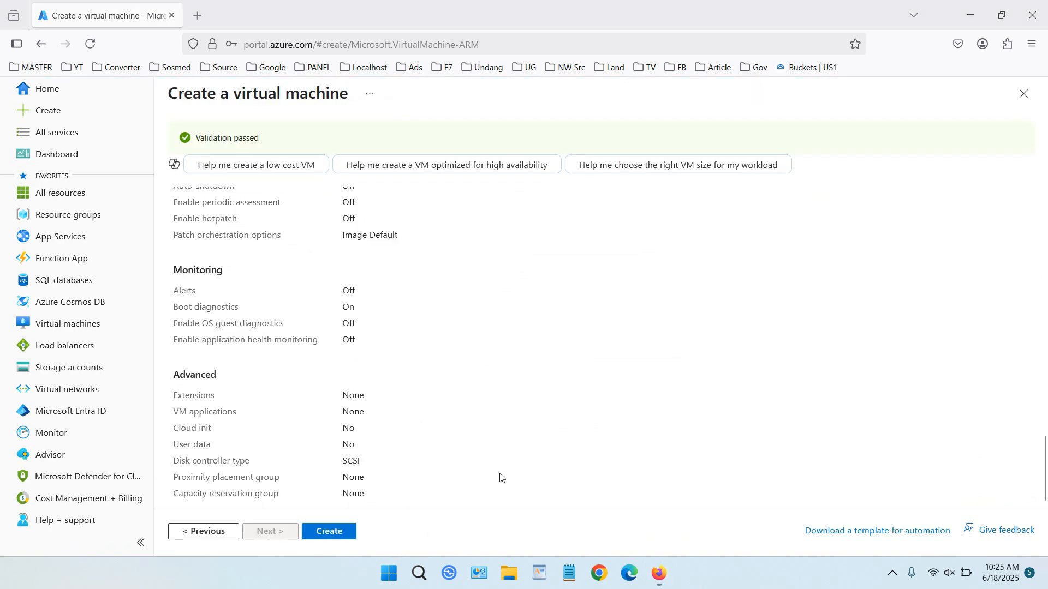
click(344, 532)
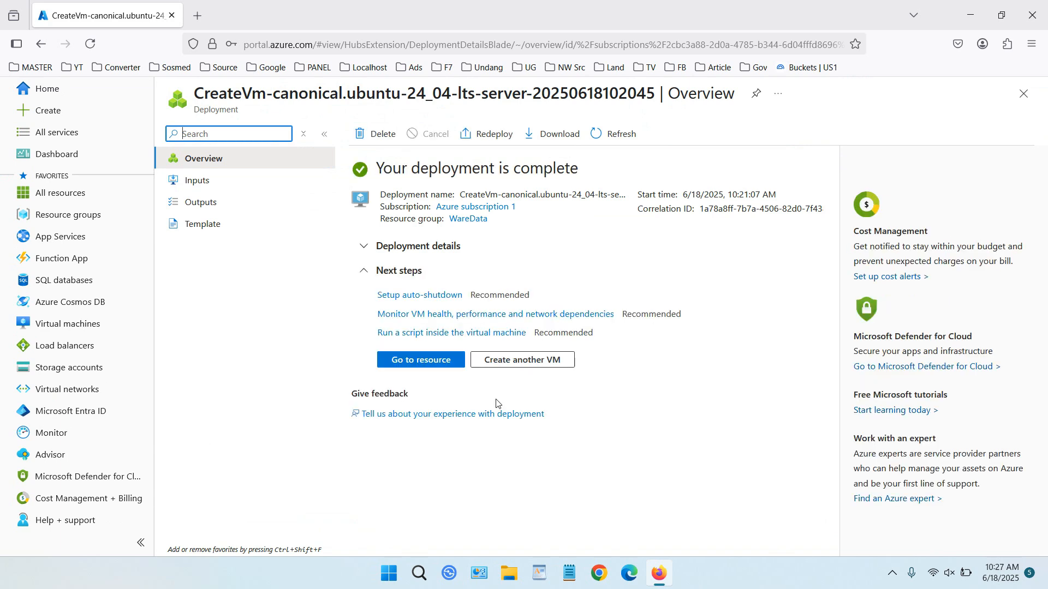
click(435, 361)
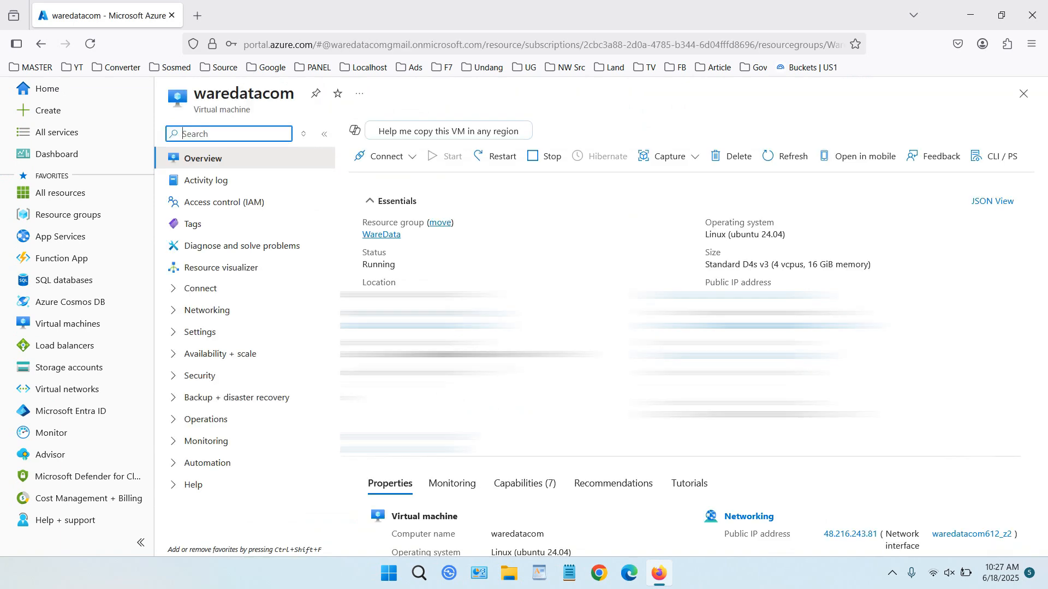